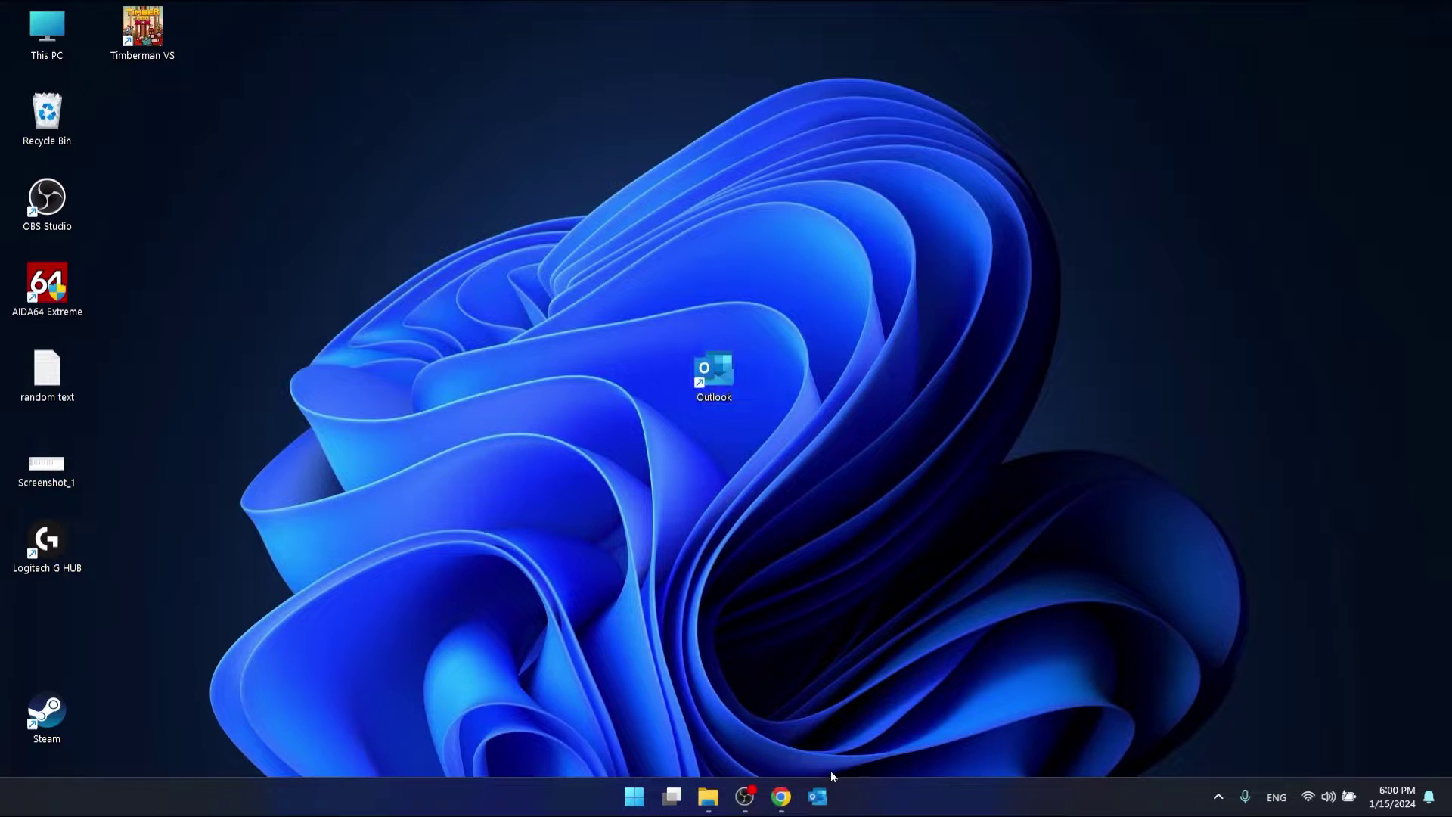
- Launch Outlook normally, briefly check its desktop shortcut, then close Outlook
click(818, 795)
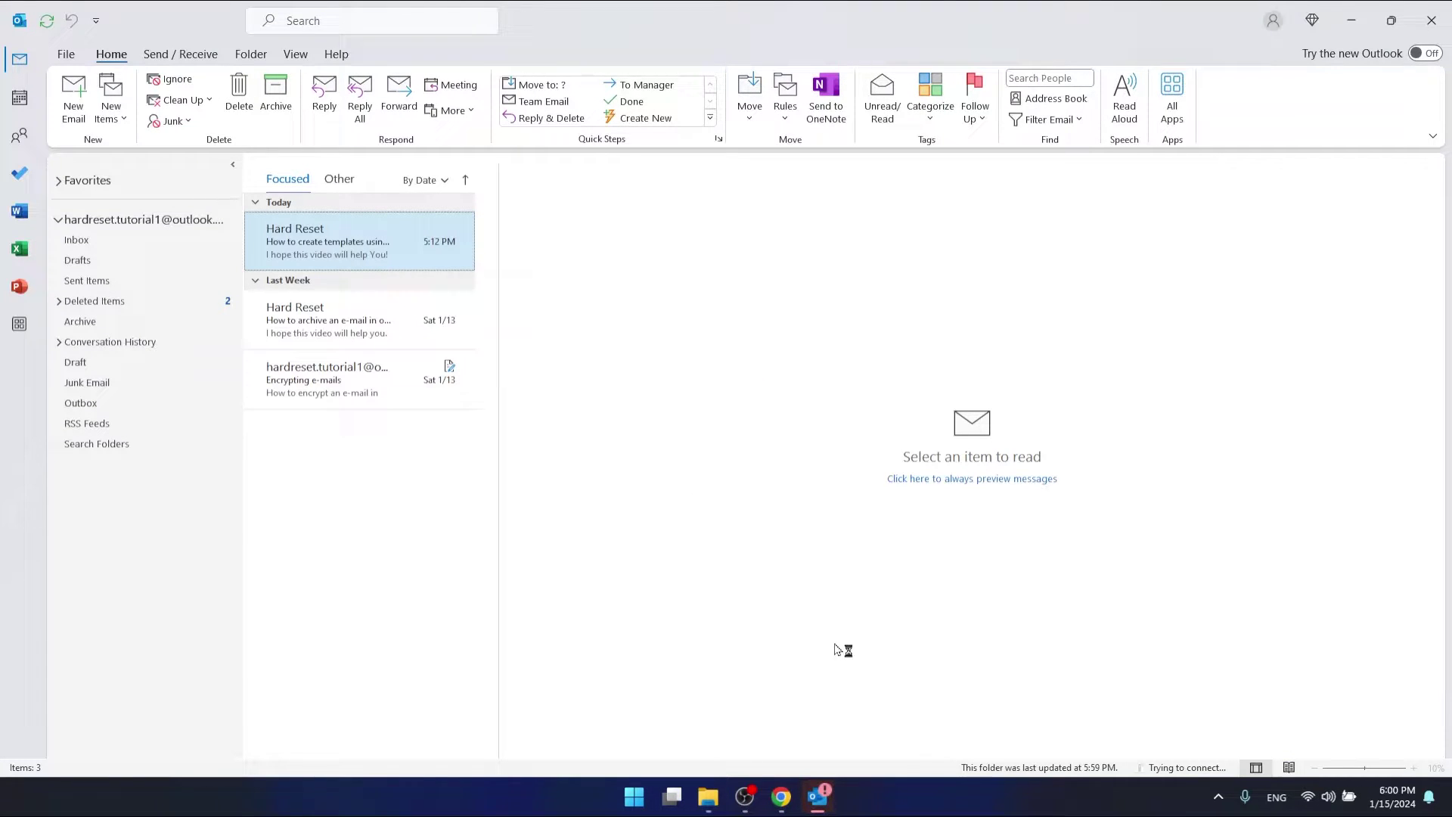
click(1352, 21)
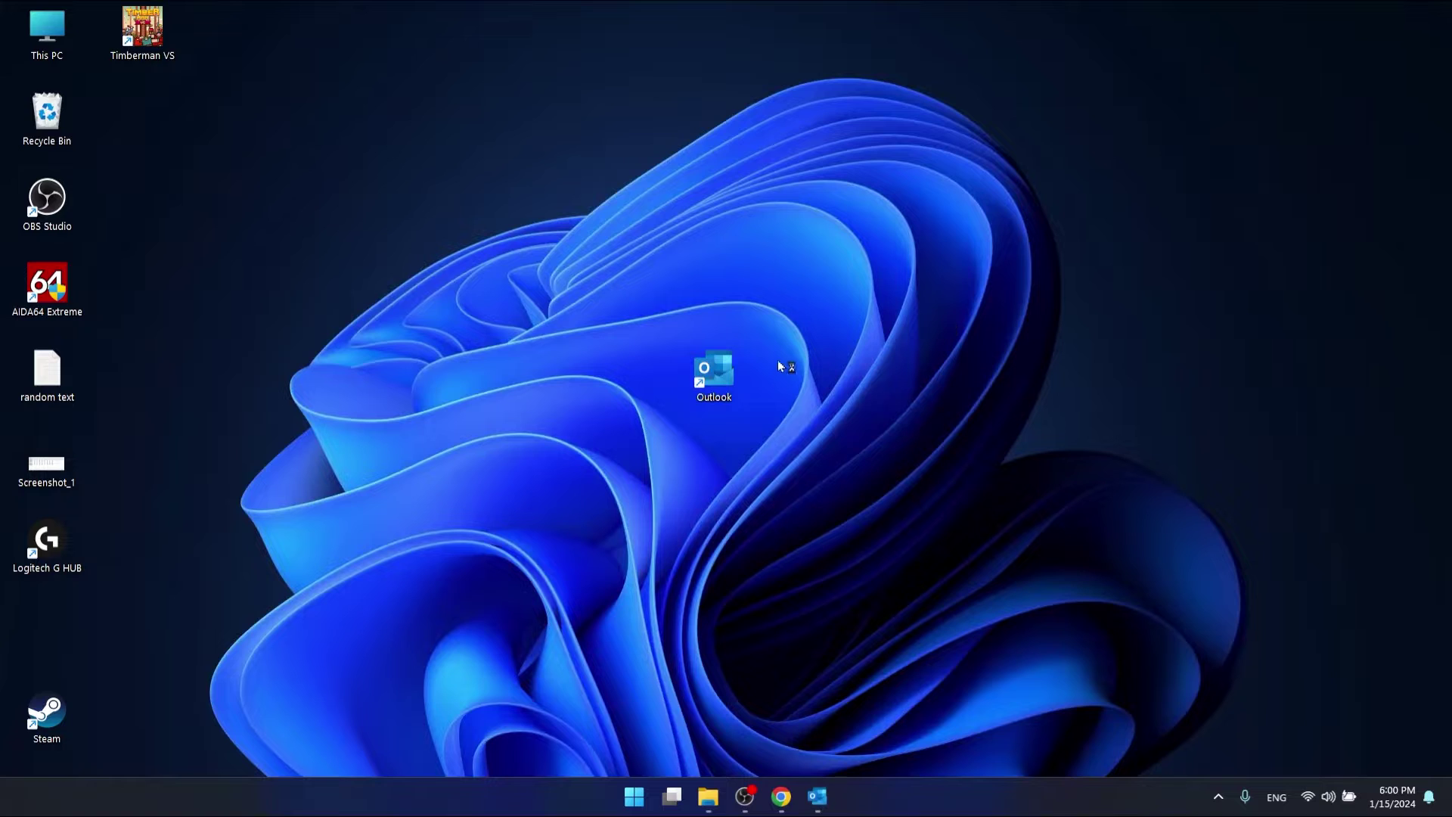
right_click(723, 357)
click(1198, 355)
click(817, 798)
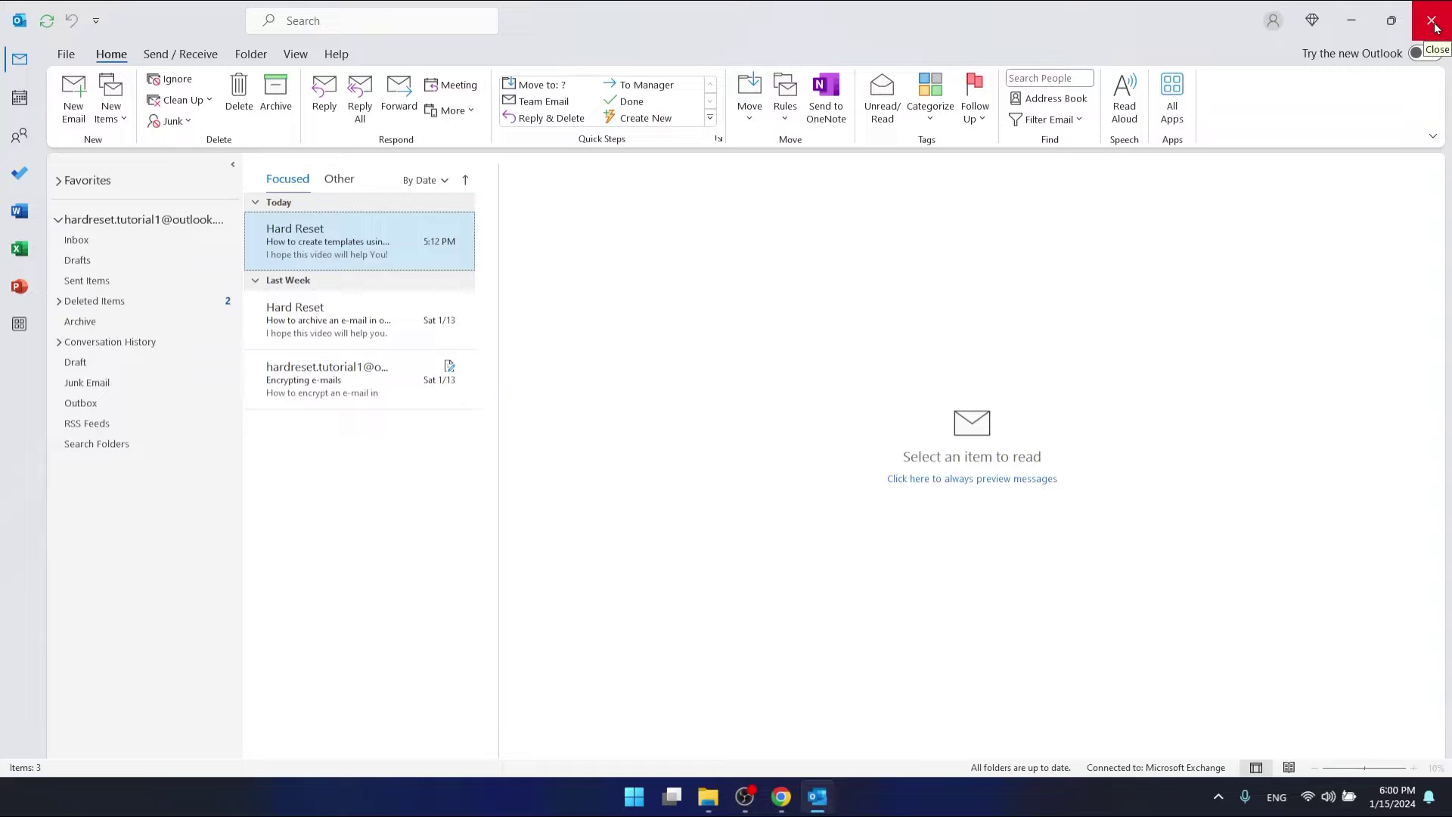
click(1434, 27)
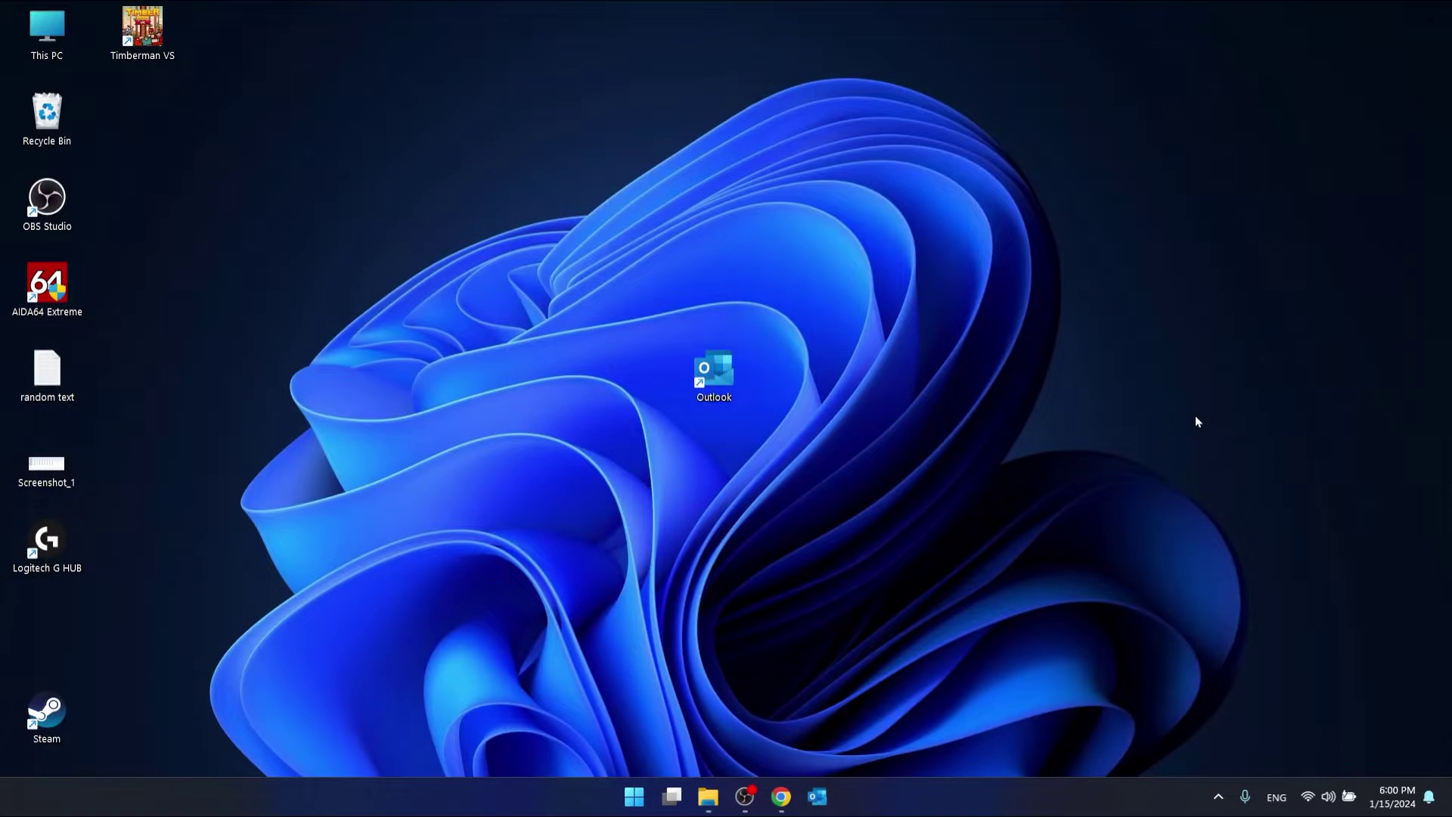
- Find the Run app with a Start menu search for 'run', then close it
drag(792, 359, 479, 567)
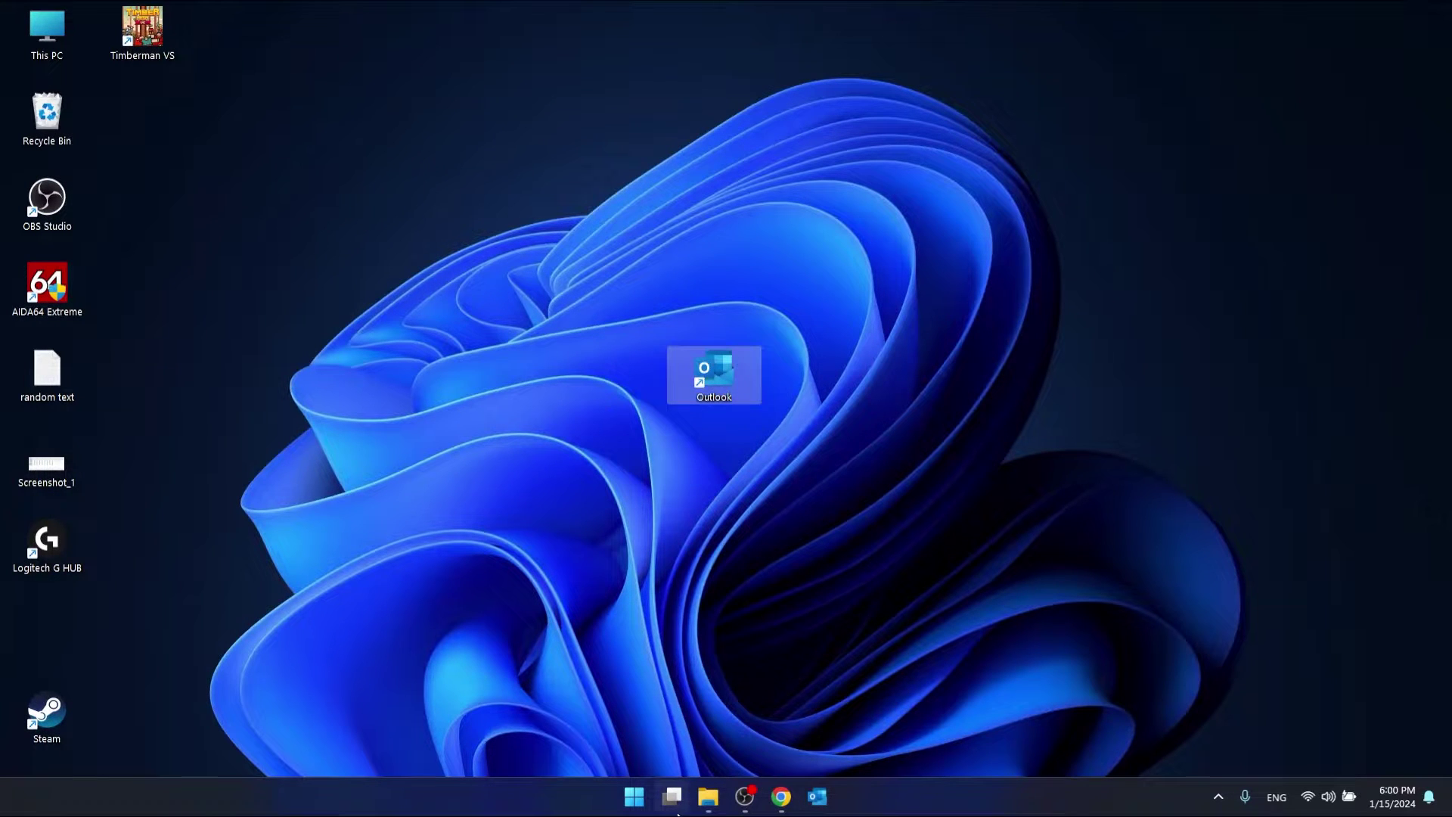
click(635, 802)
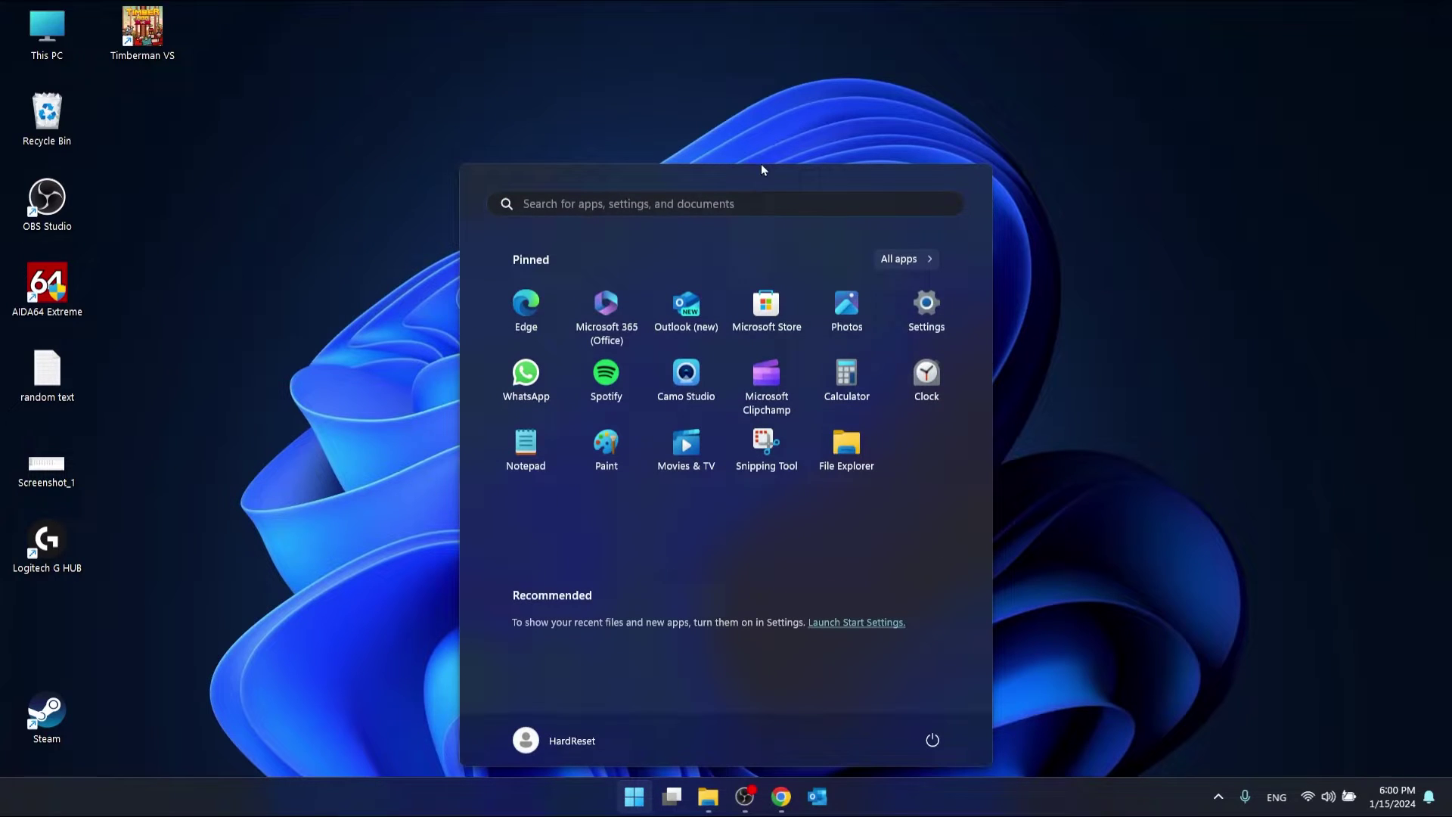
click(684, 204)
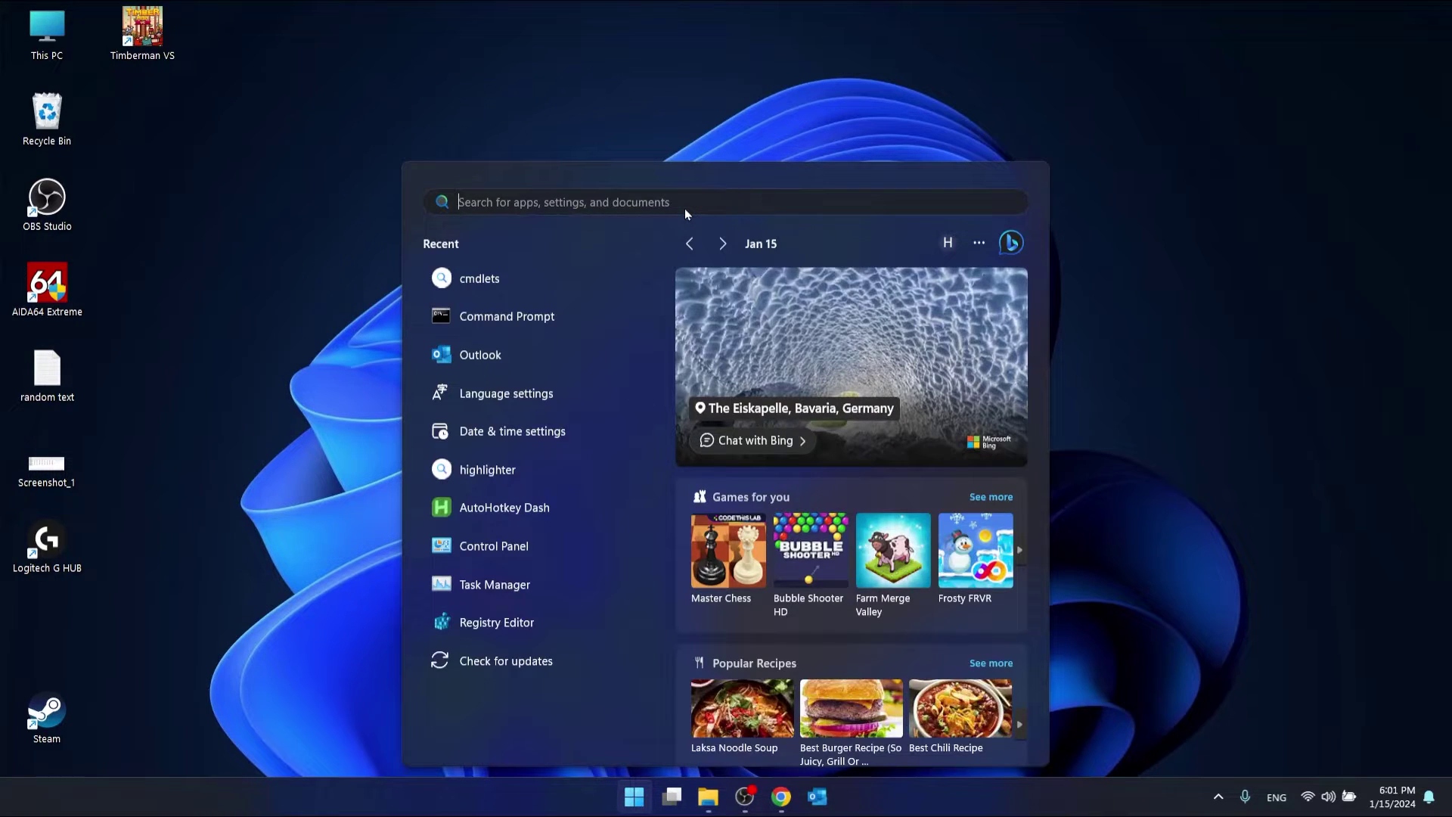
text(run)
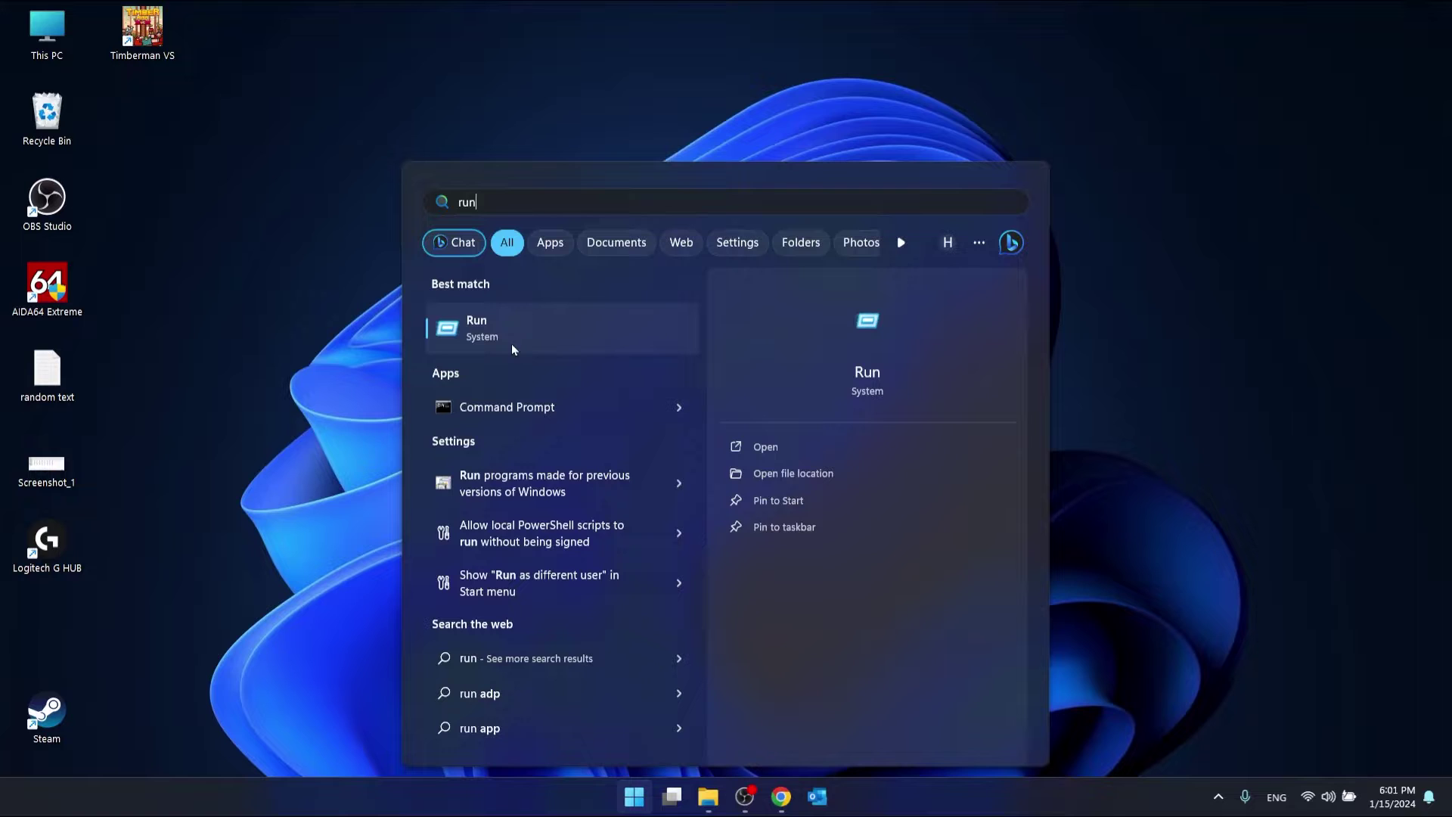
click(501, 320)
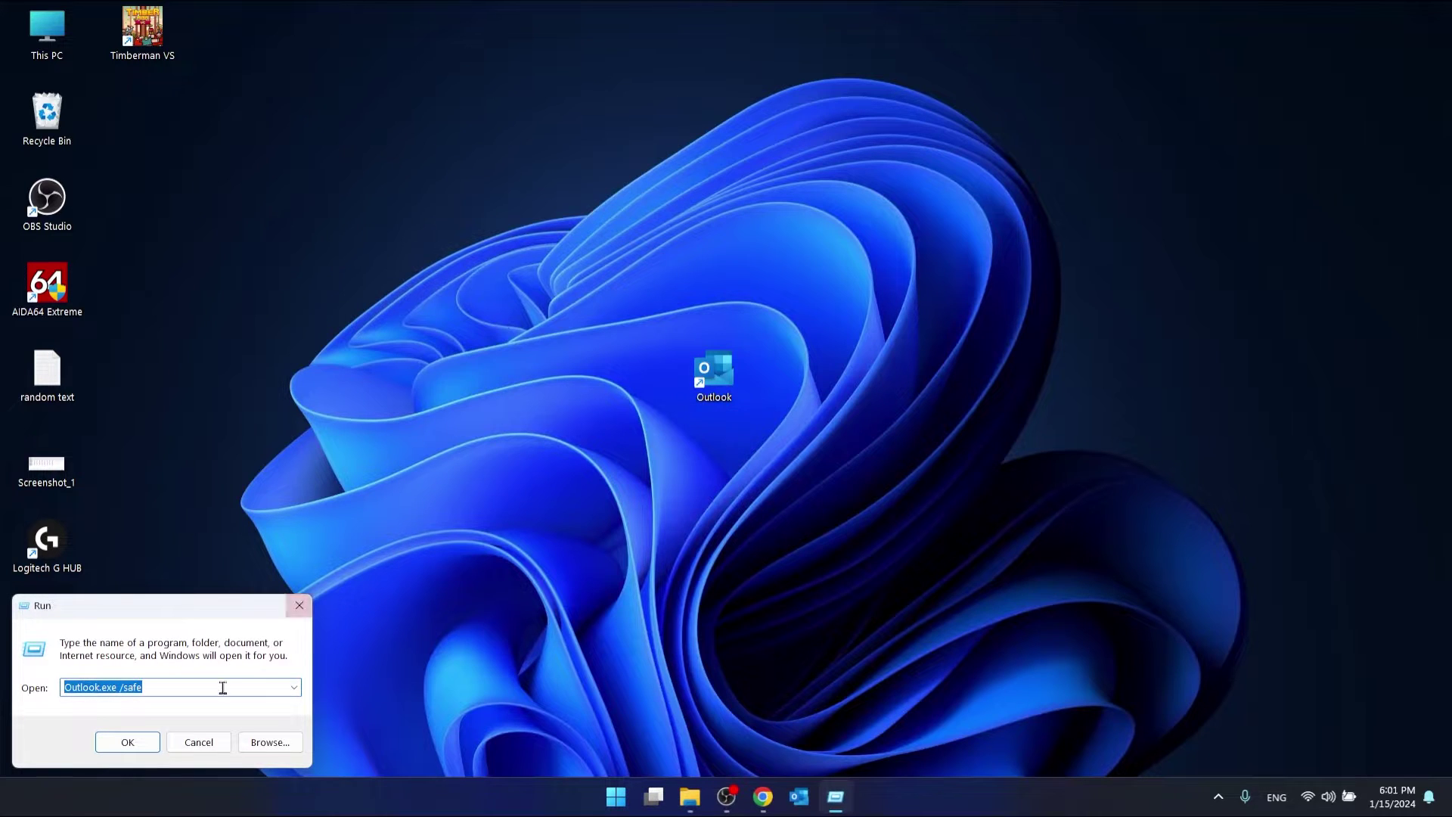
click(299, 605)
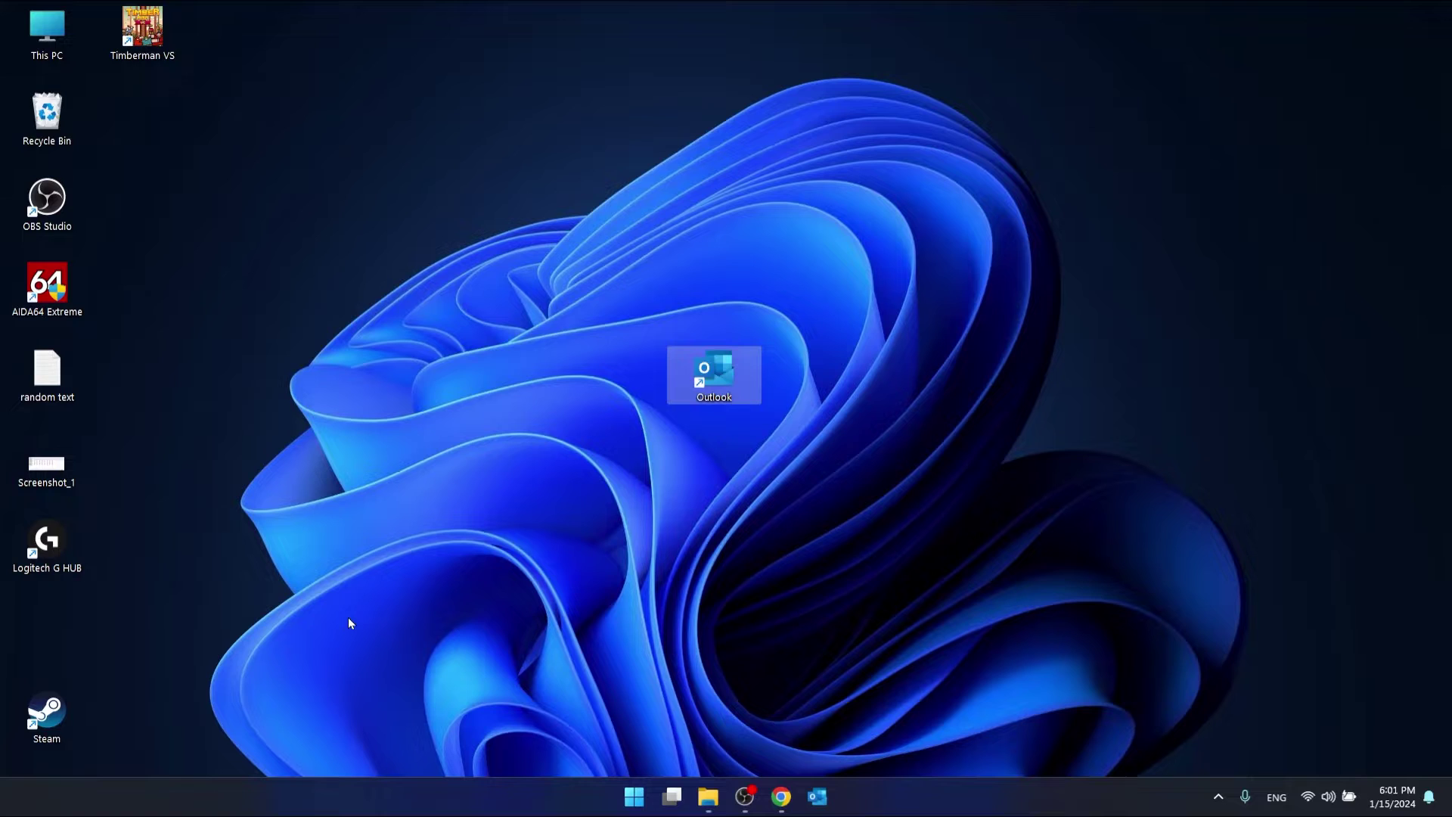
- Reopen Run with Win+R and submit outlook.exe /safe in place of the old command
key(super+r)
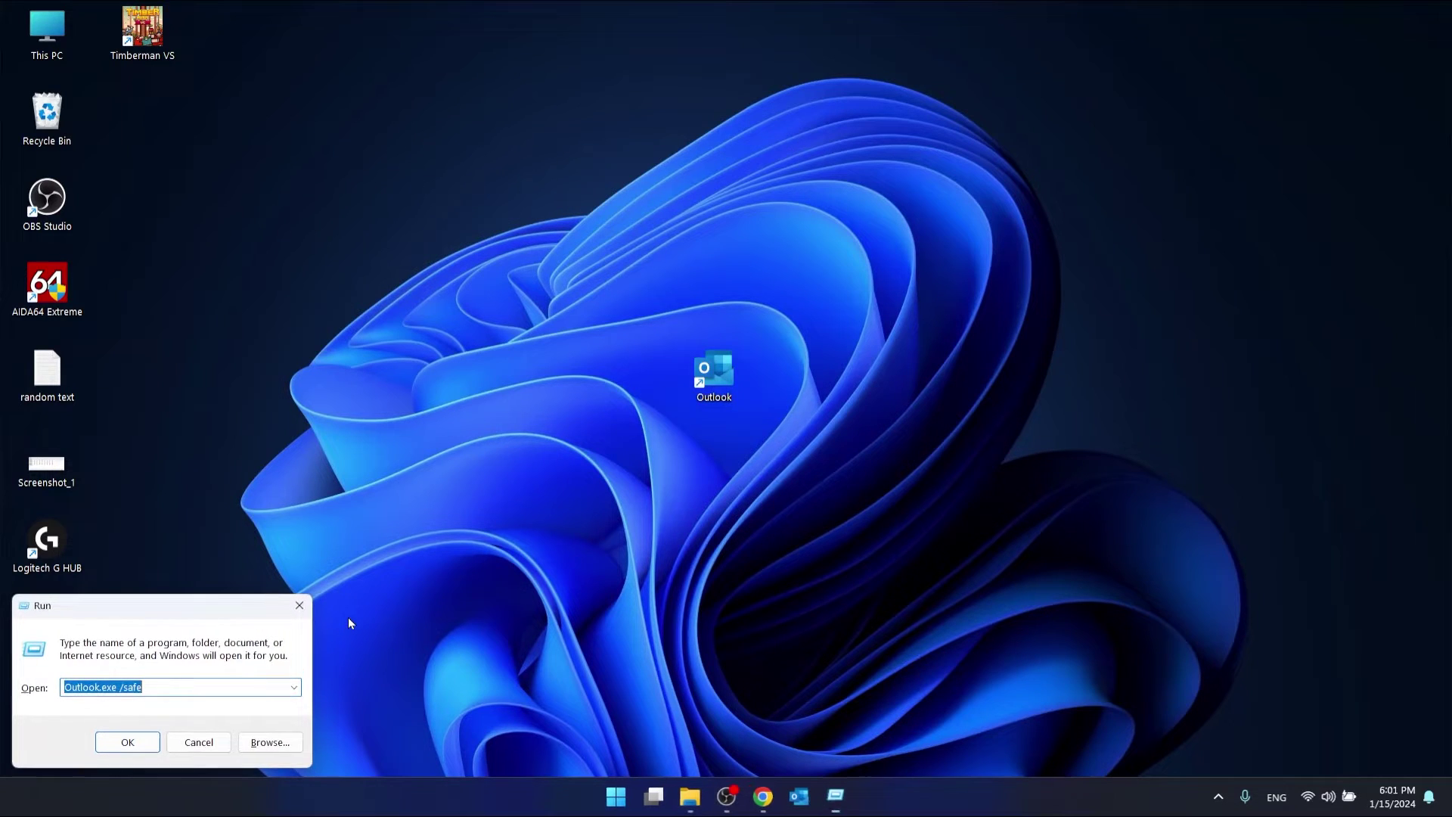
click(180, 684)
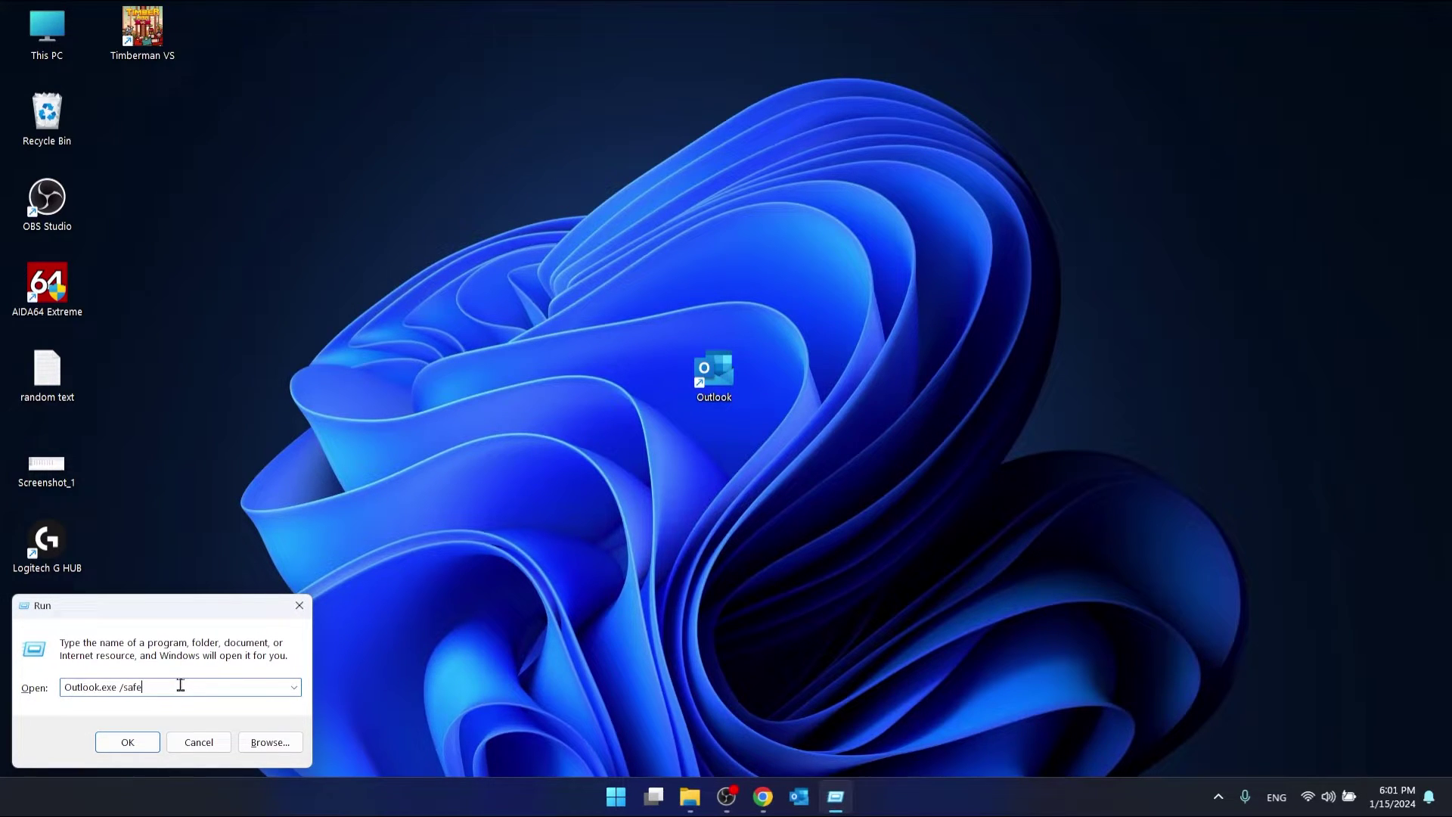
drag(180, 687, 18, 688)
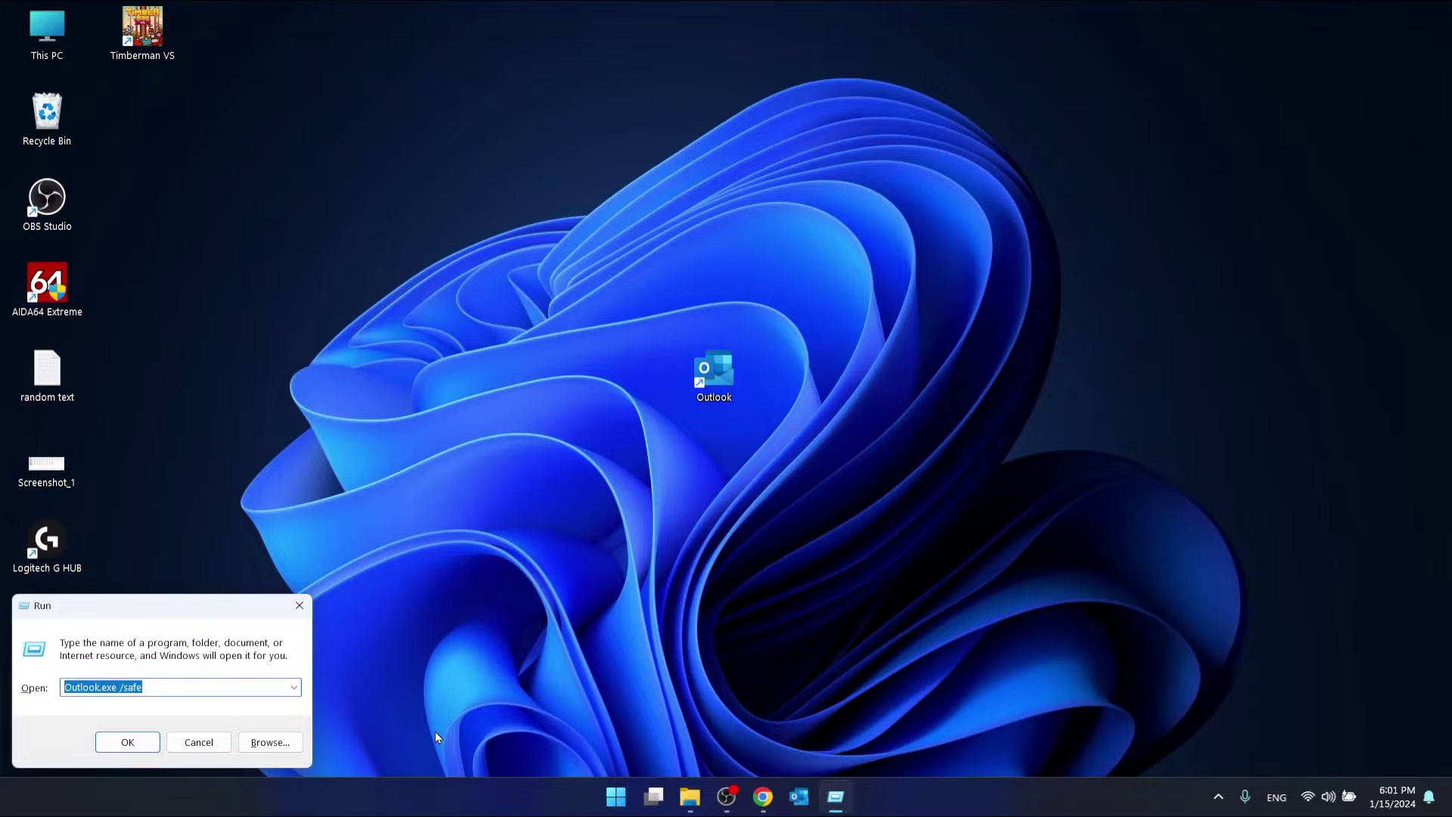
key(BackSpace)
text(outlook)
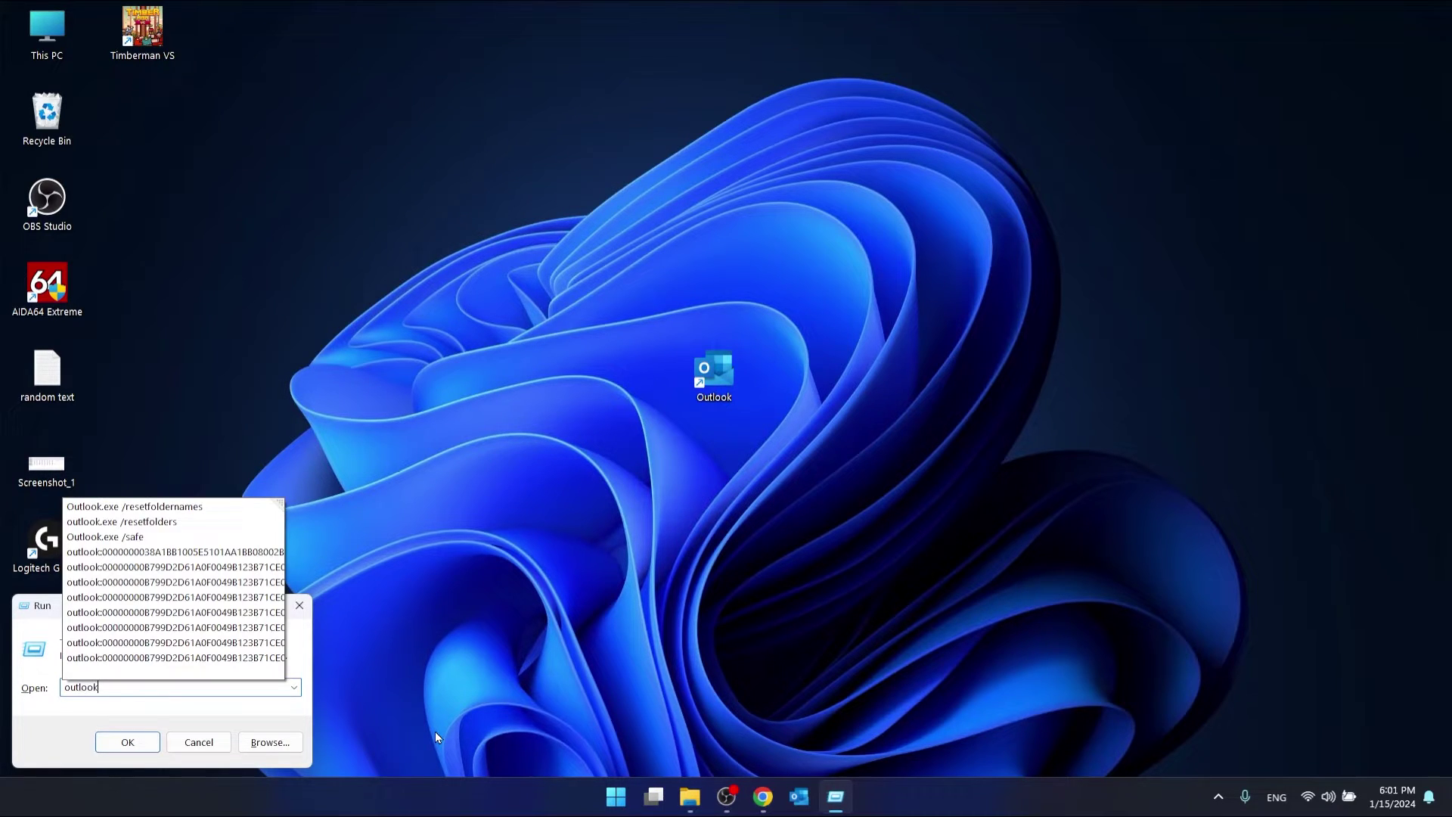
text(.exe)
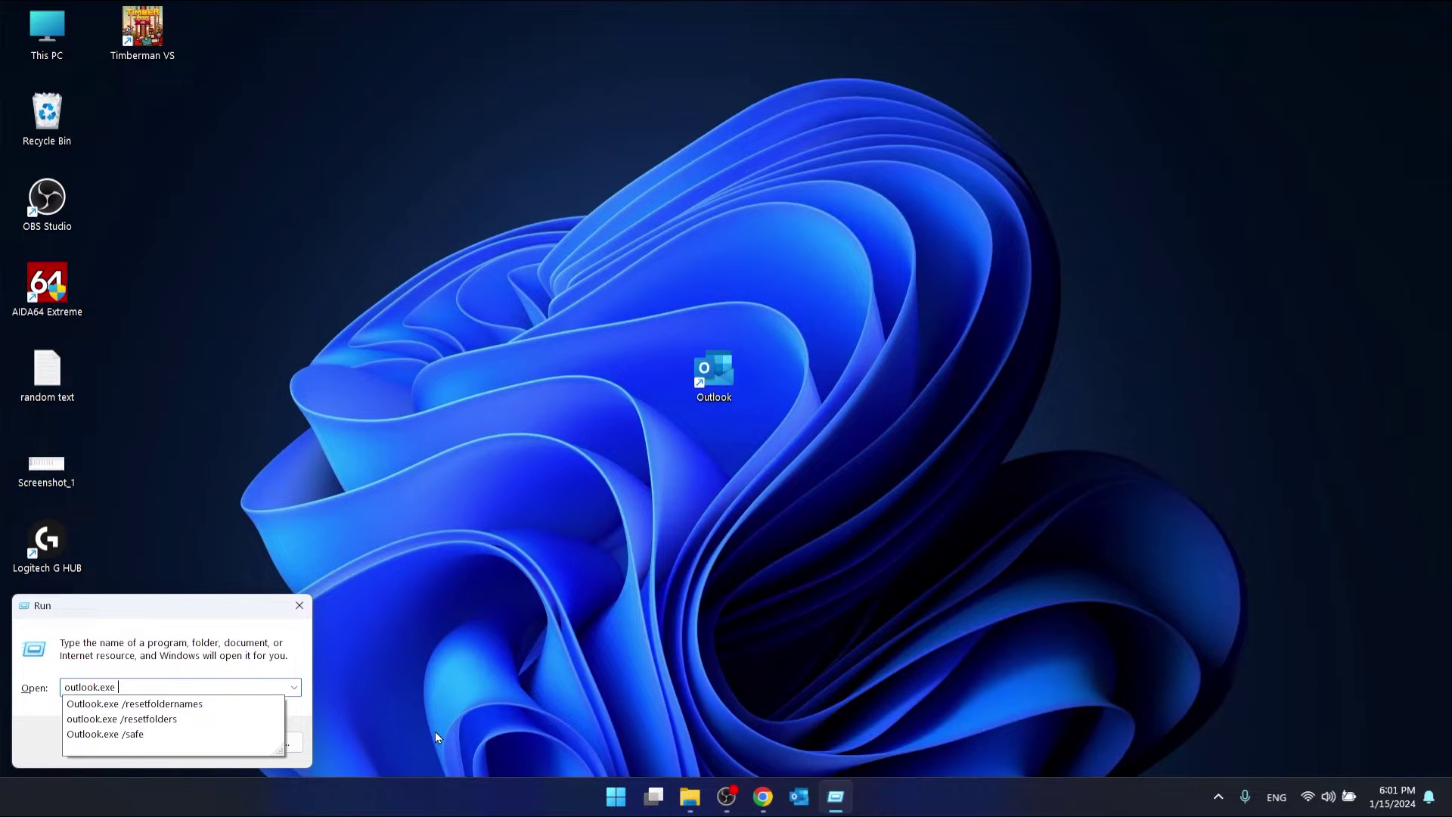
text(safe)
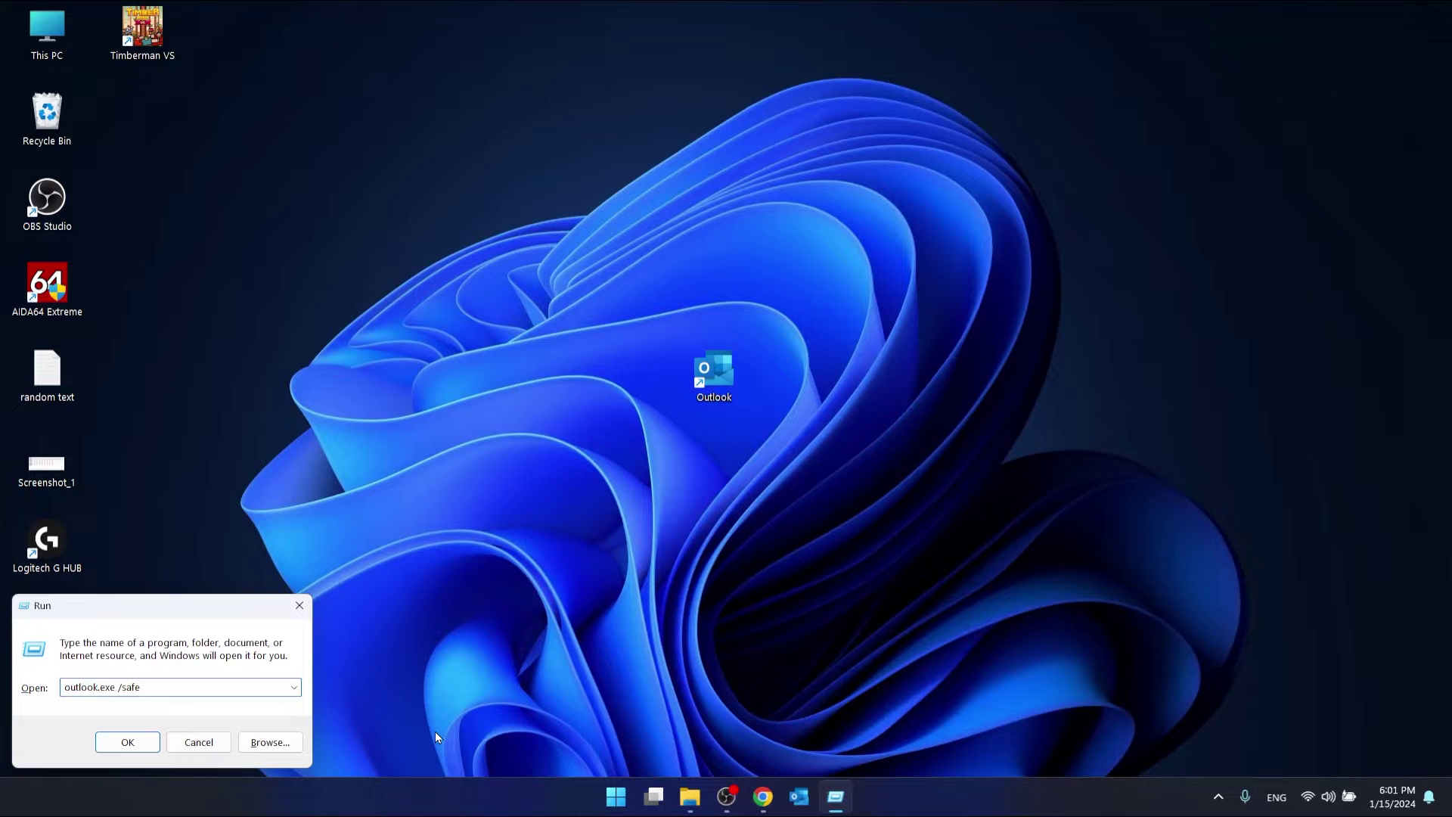
key(Return)
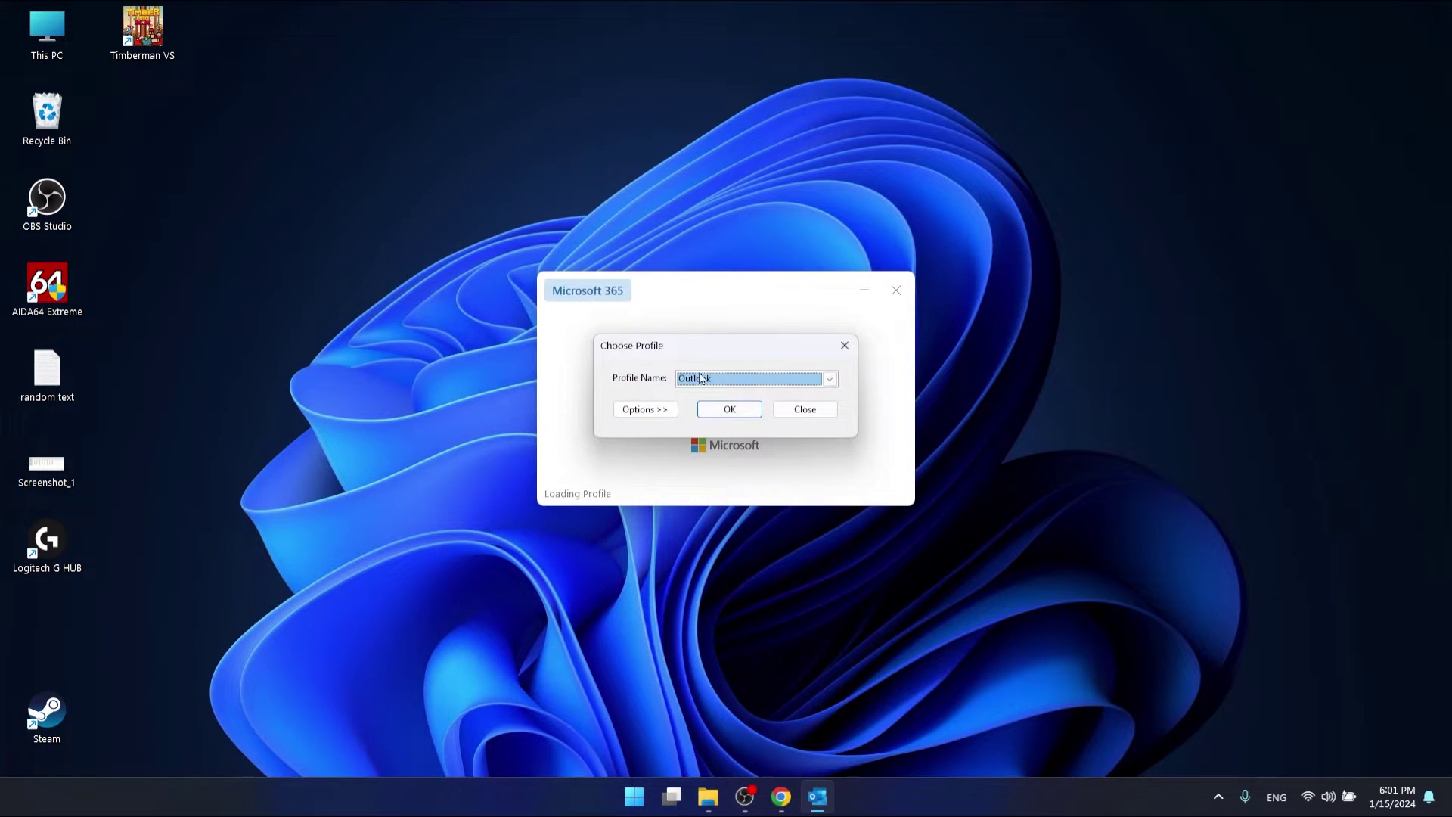
- Load the 'Outlook' profile from Choose Profile and decline the subscription offer with 'No, thanks'
click(832, 382)
click(732, 400)
click(737, 415)
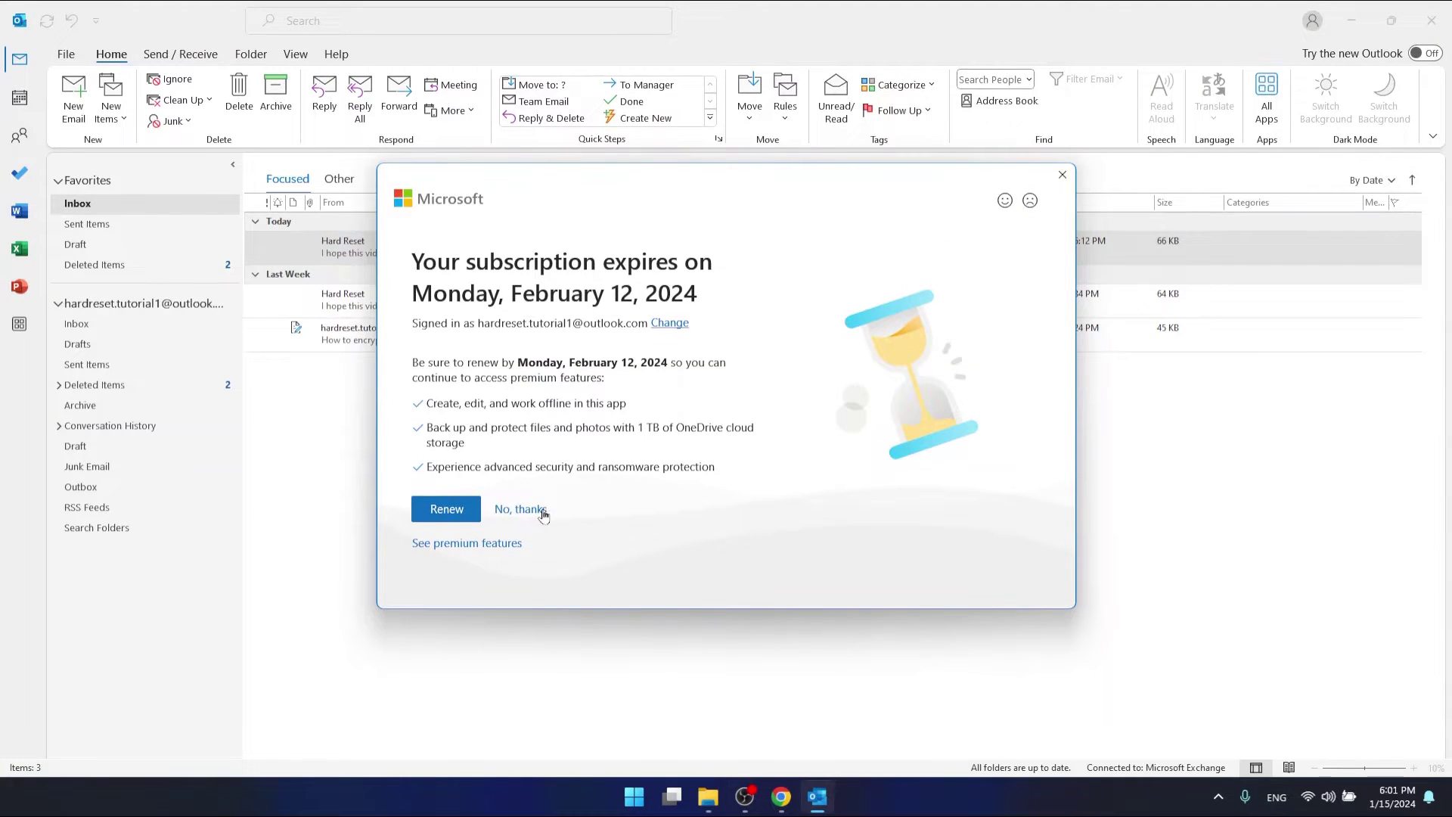
click(538, 511)
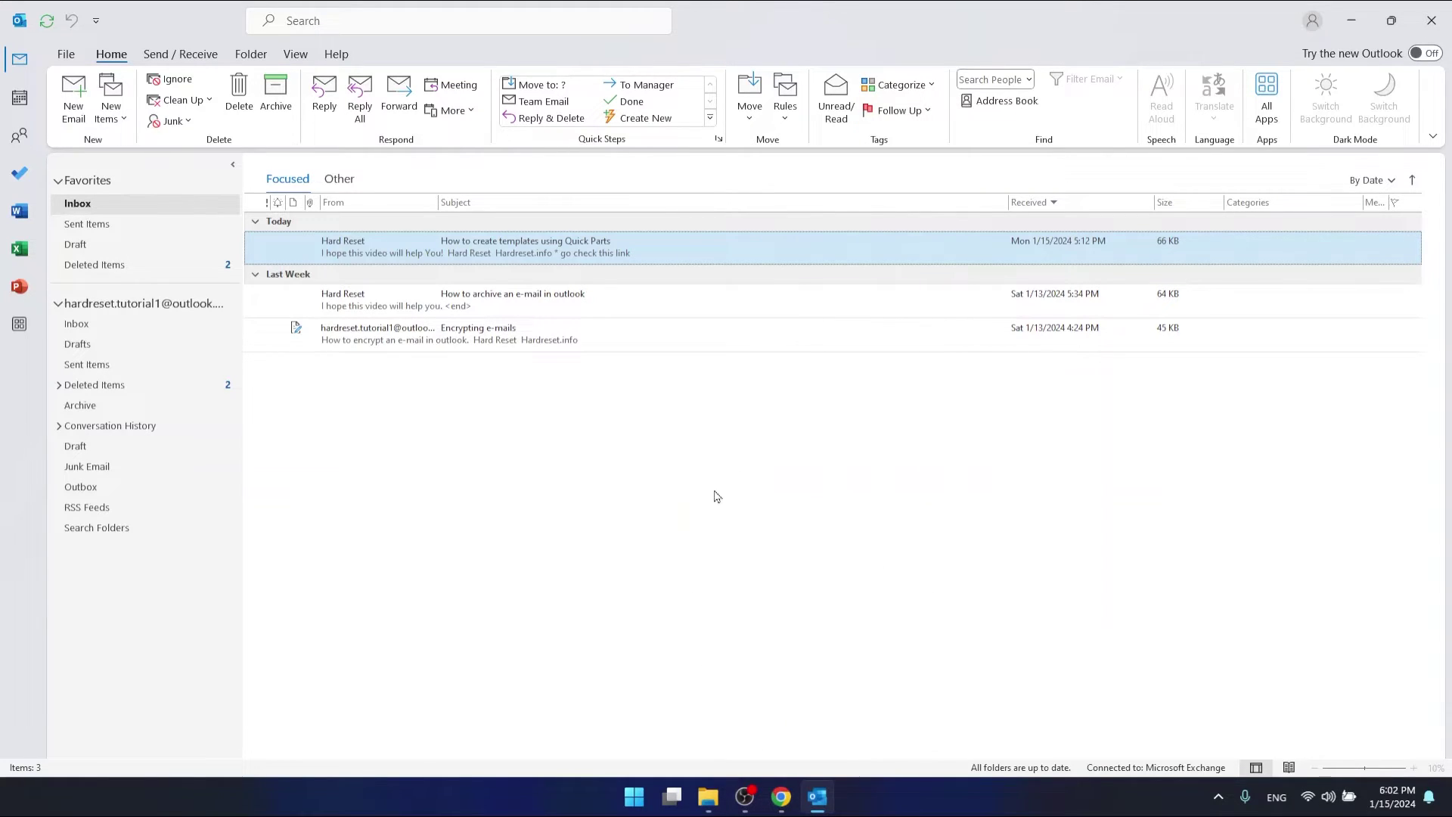
- Close safe-mode Outlook, relaunch it normally from the taskbar, then close it again
click(1430, 21)
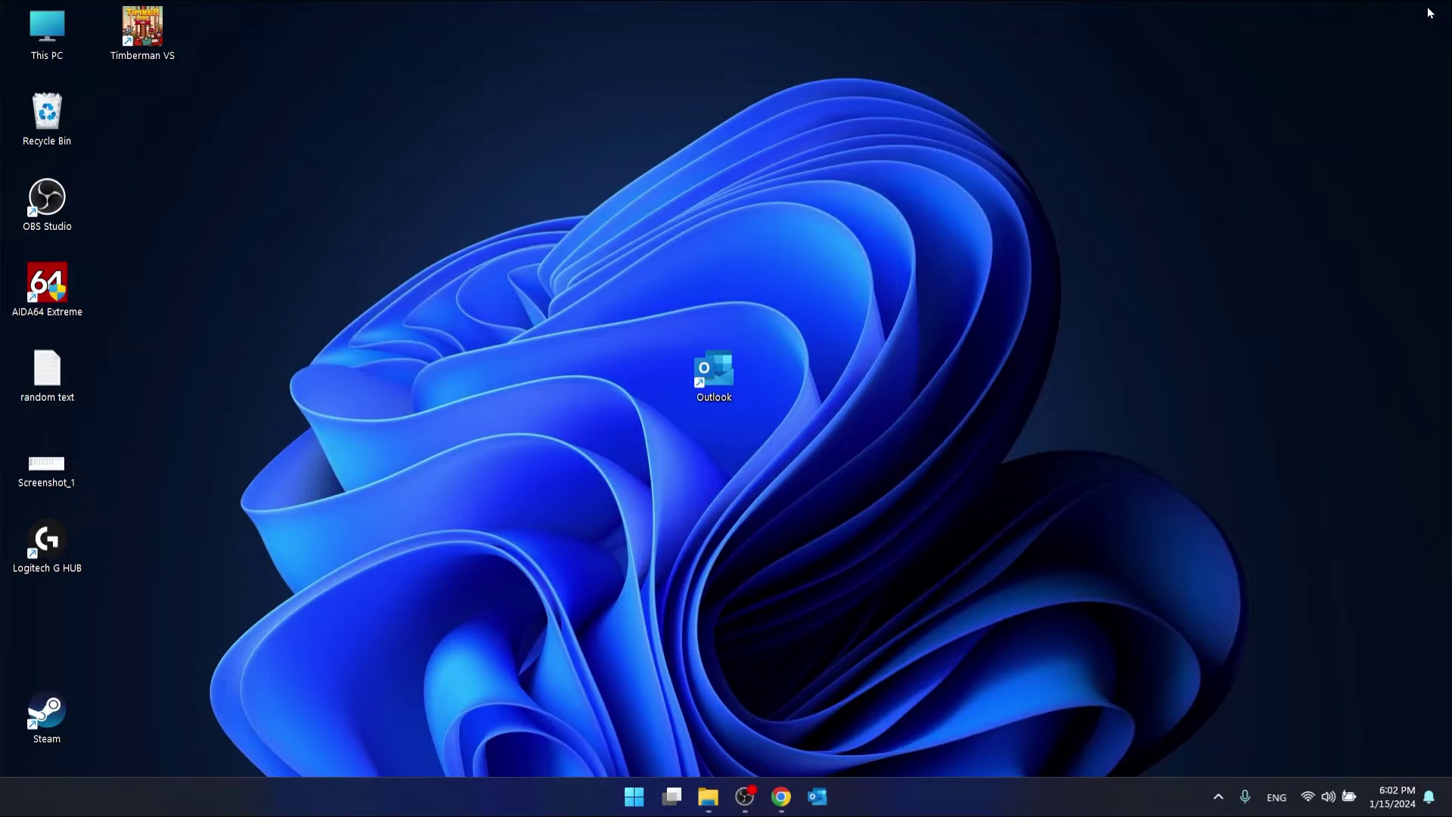
click(816, 796)
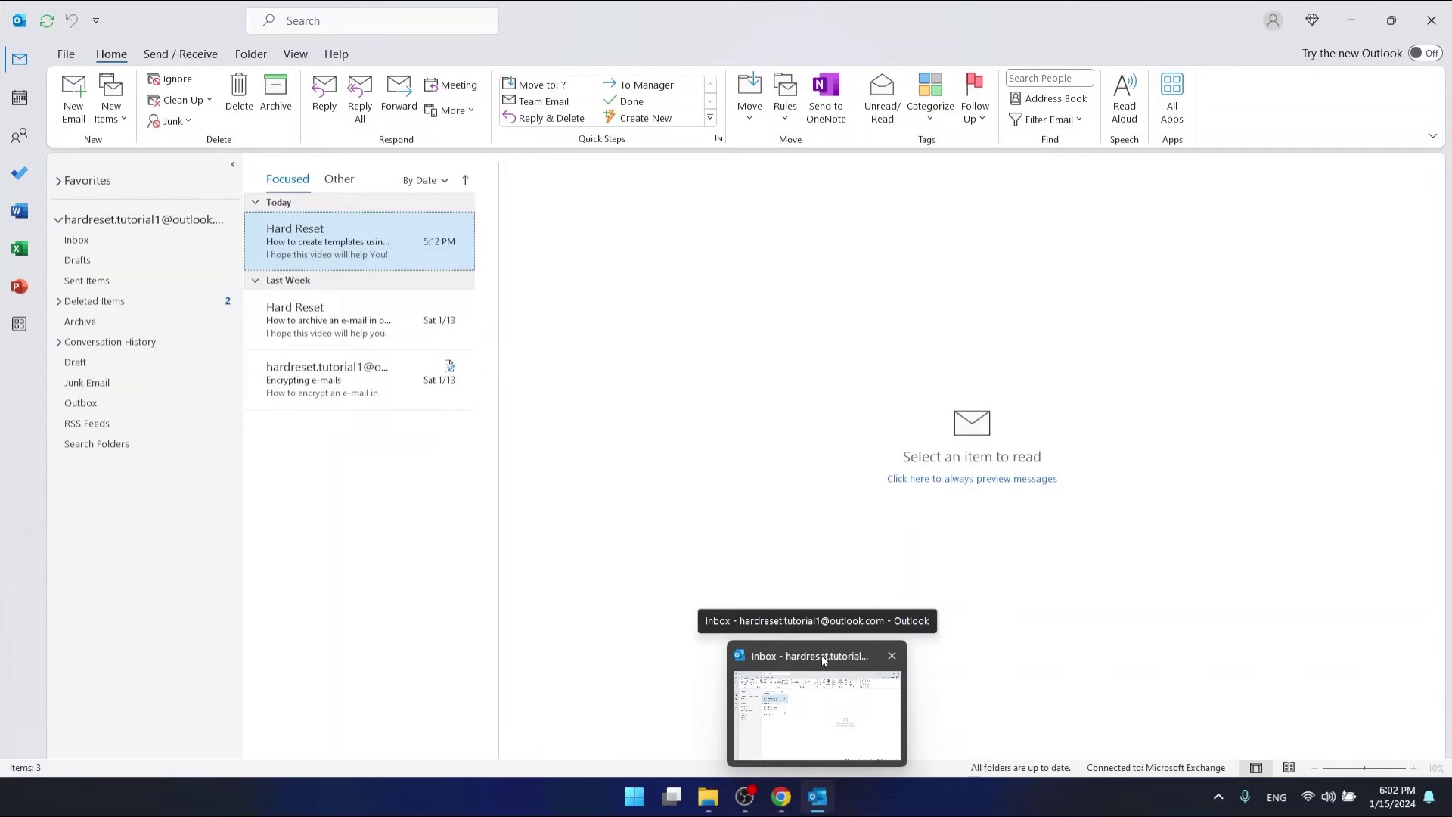
click(1431, 21)
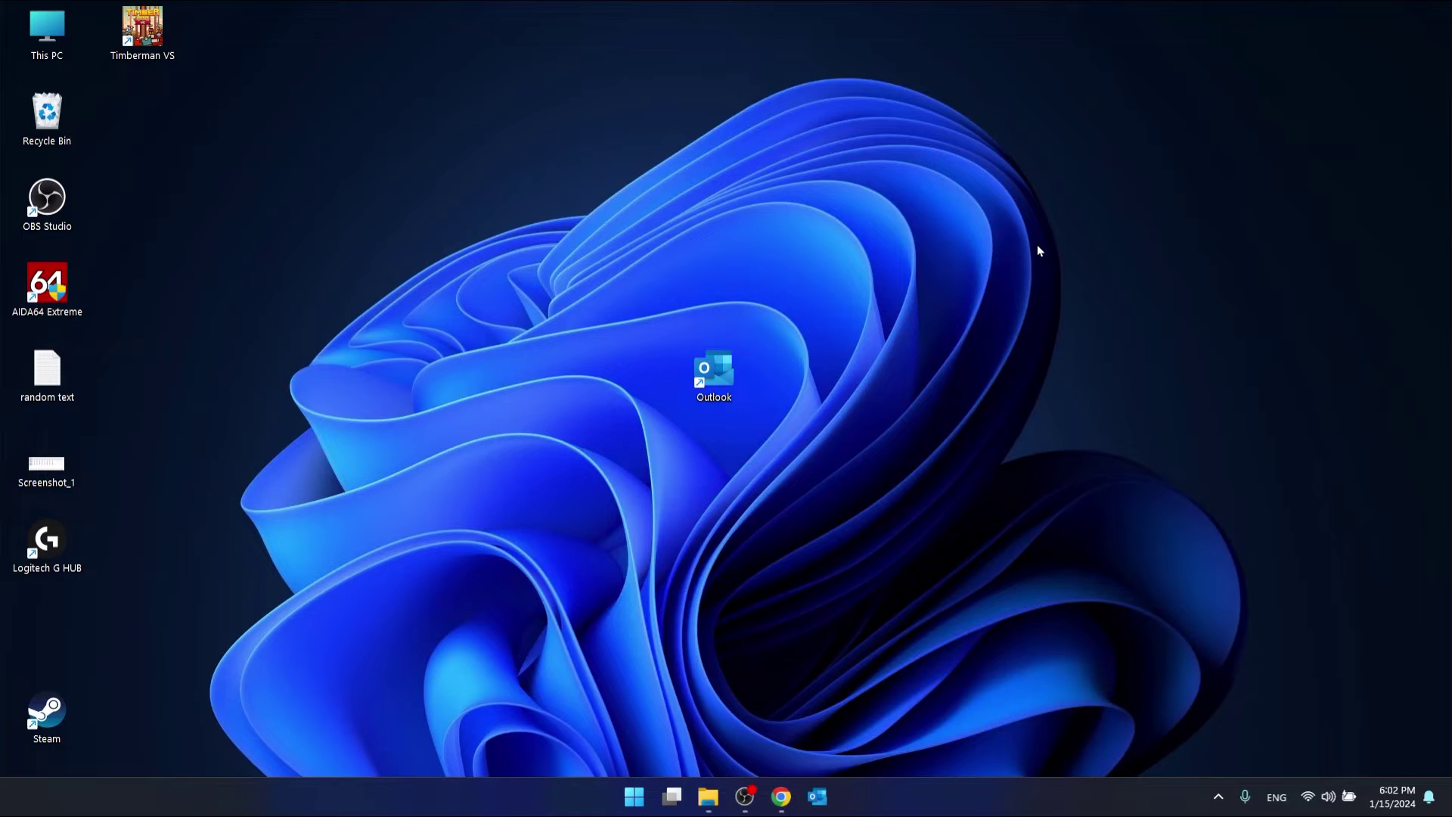
- Reopen Run with Win+R and run the prefilled 'Outlook.exe /safe' command with OK
key(super+r)
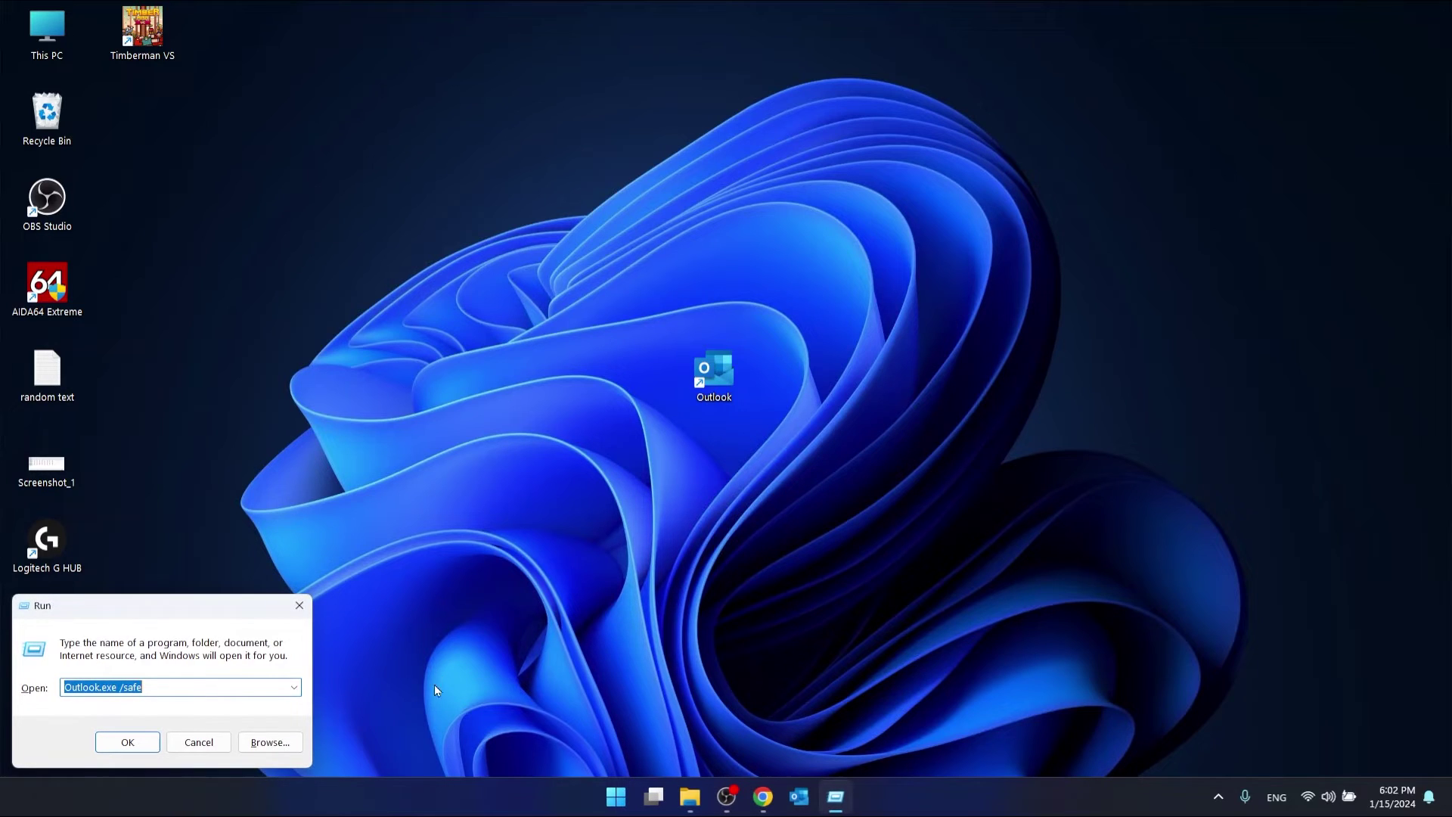
click(194, 683)
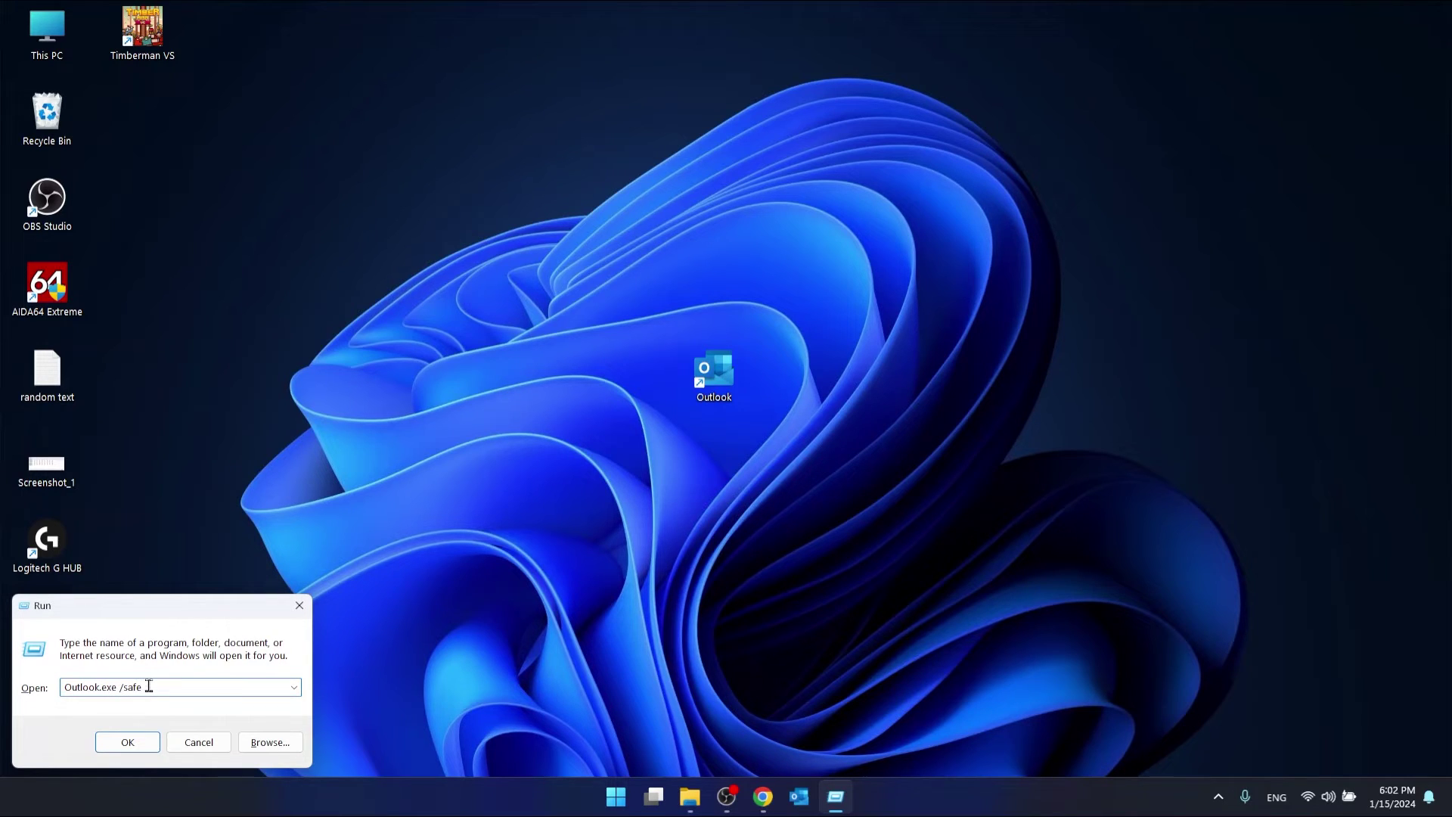
click(128, 742)
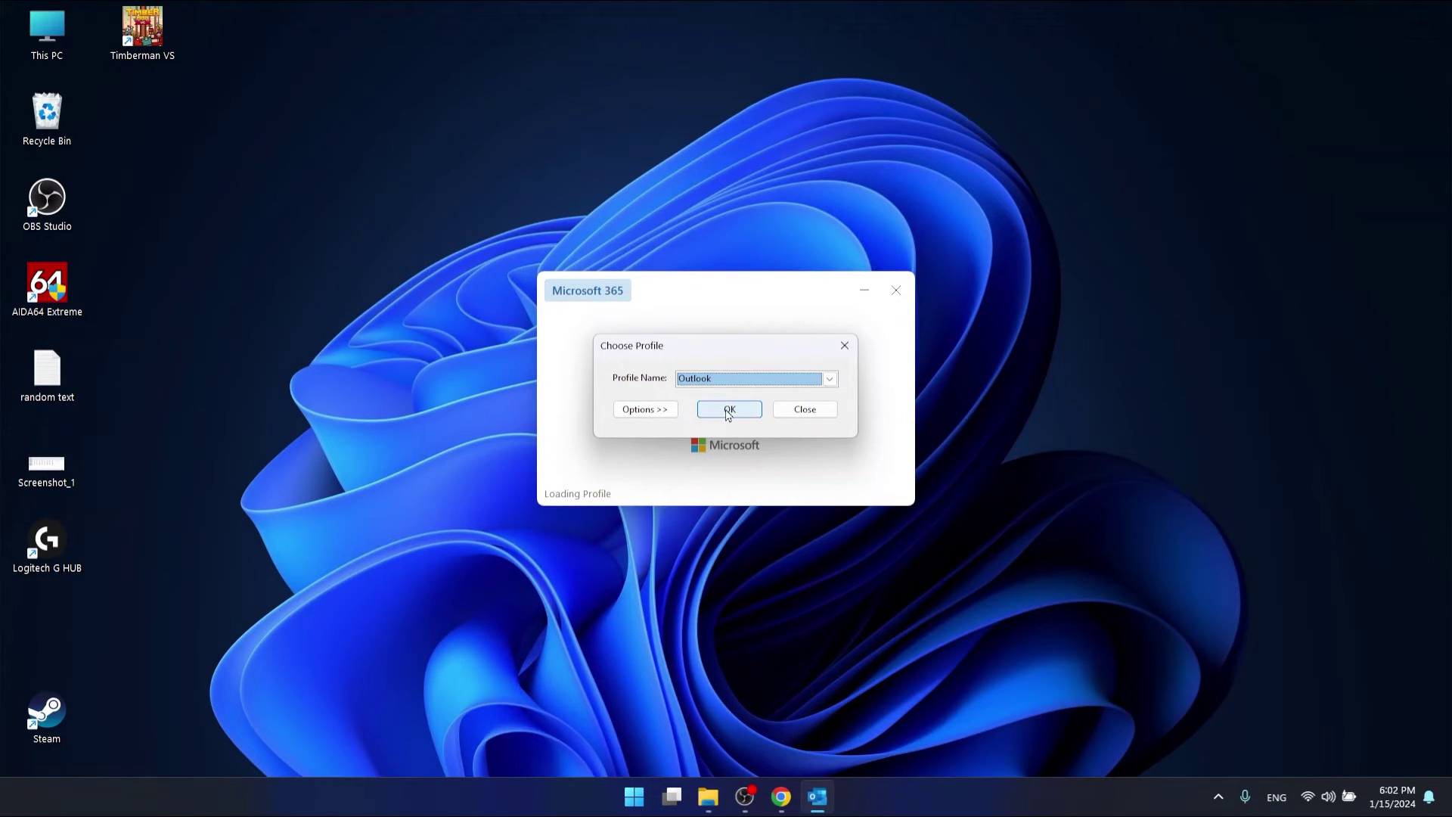
- Confirm the 'Outlook' profile and decline the subscription expiry offer with 'No, thanks'
click(727, 412)
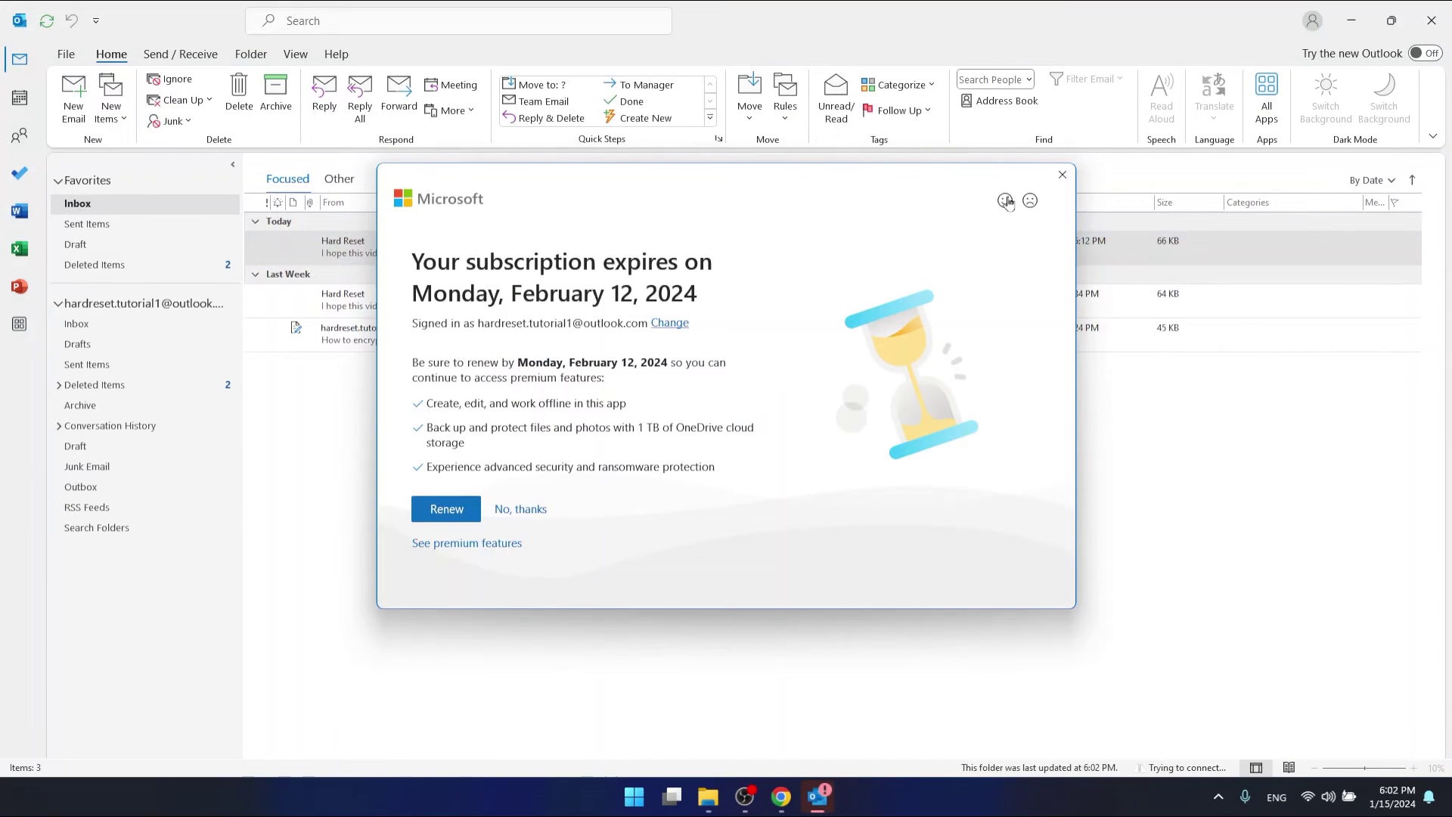
click(521, 509)
mouse_move(817, 795)
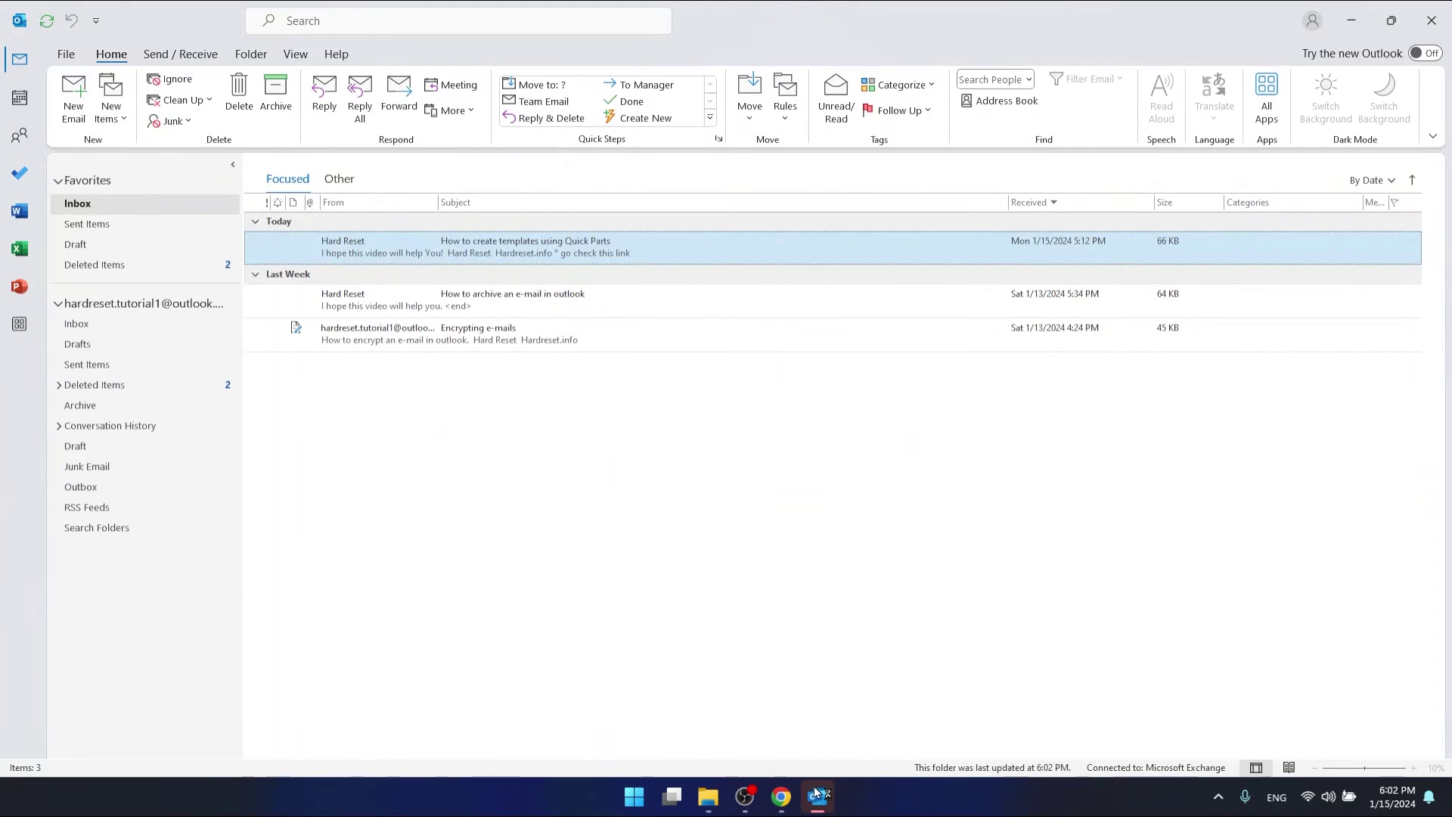